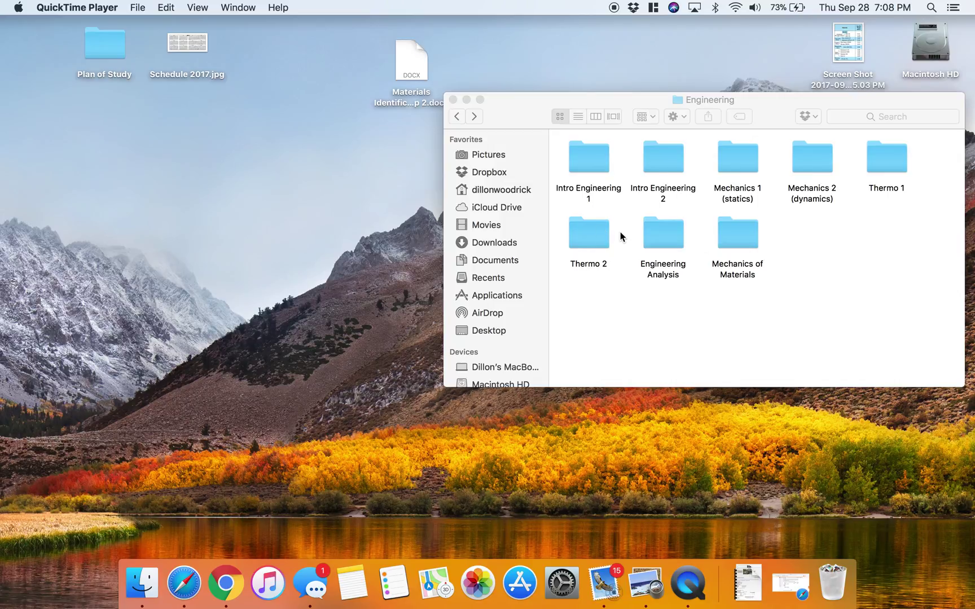
- Bring Finder forward, peek into Thermo 2, and return to Engineering
{"action": "left_click", "coordinate": [629, 315]}
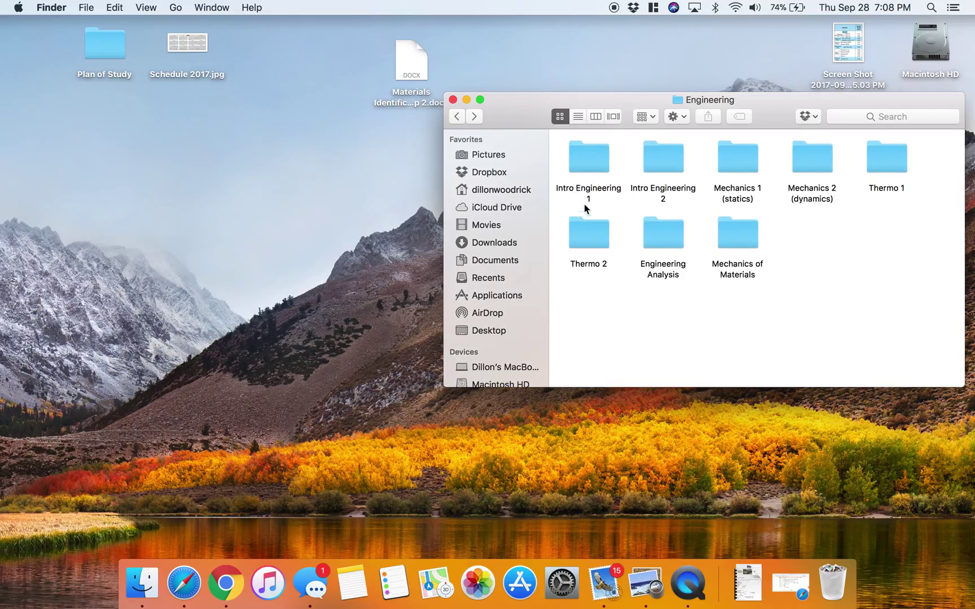
{"action": "double_click", "coordinate": [592, 223]}
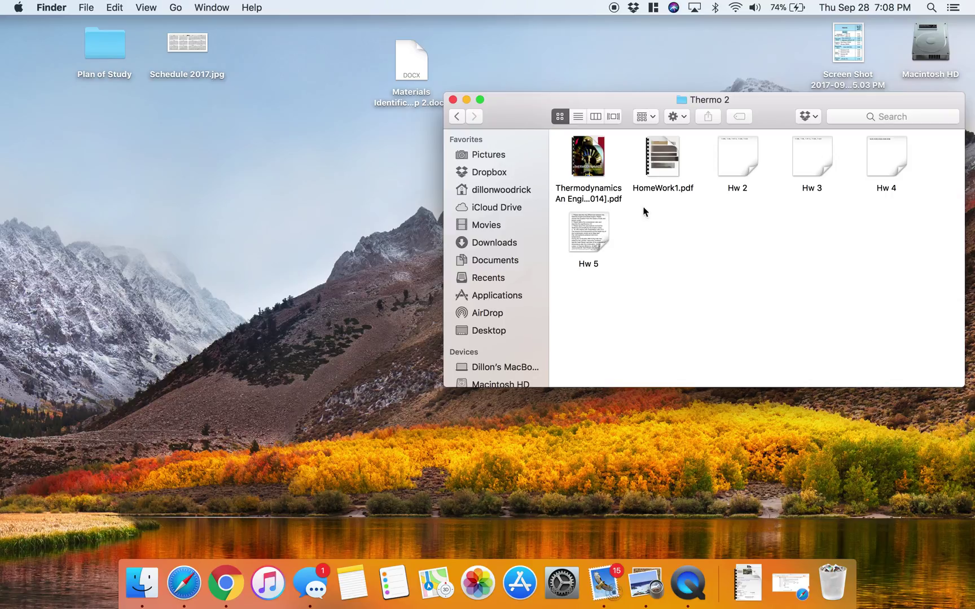
{"action": "left_click", "coordinate": [457, 116]}
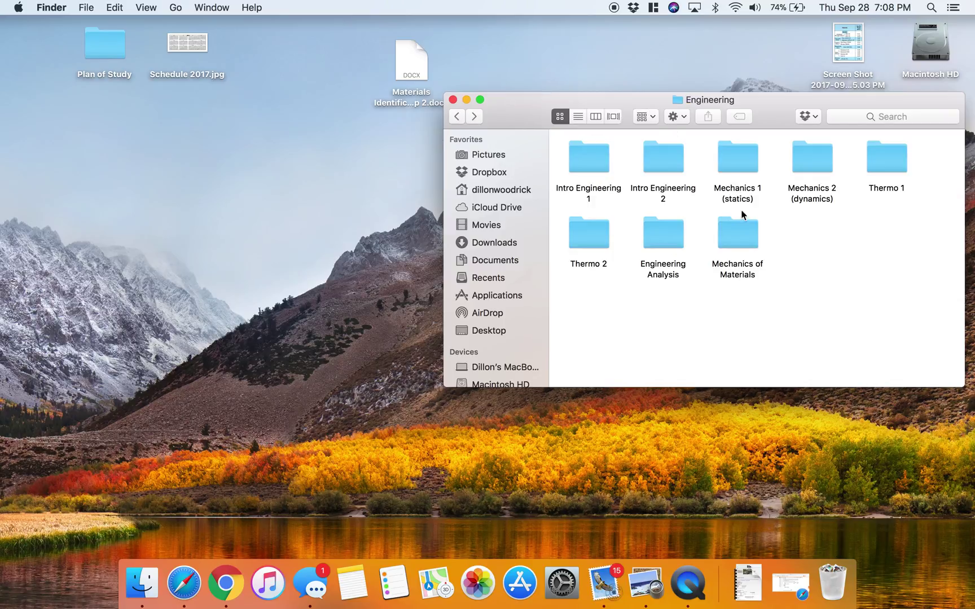
- Open Mechanics of Materials > Lab, select Project 1, and reposition the window
{"action": "double_click", "coordinate": [738, 237]}
{"action": "left_click", "coordinate": [667, 161]}
{"action": "double_click", "coordinate": [666, 159]}
{"action": "left_click", "coordinate": [594, 160]}
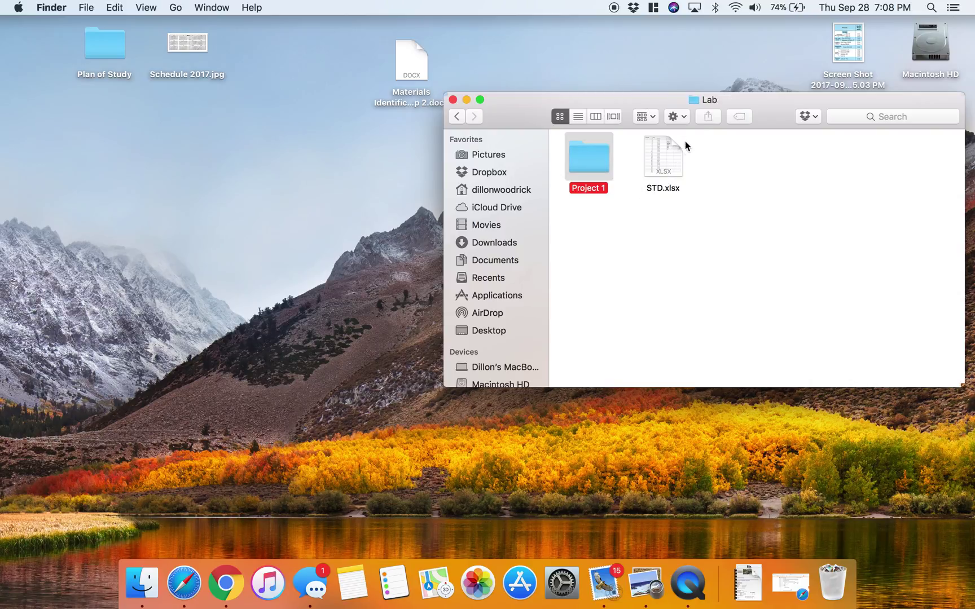
{"action": "mouse_move", "coordinate": [520, 125]}
{"action": "left_mouse_down"}
{"action": "mouse_move", "coordinate": [502, 88]}
{"action": "mouse_move", "coordinate": [465, 107]}
{"action": "left_mouse_up"}
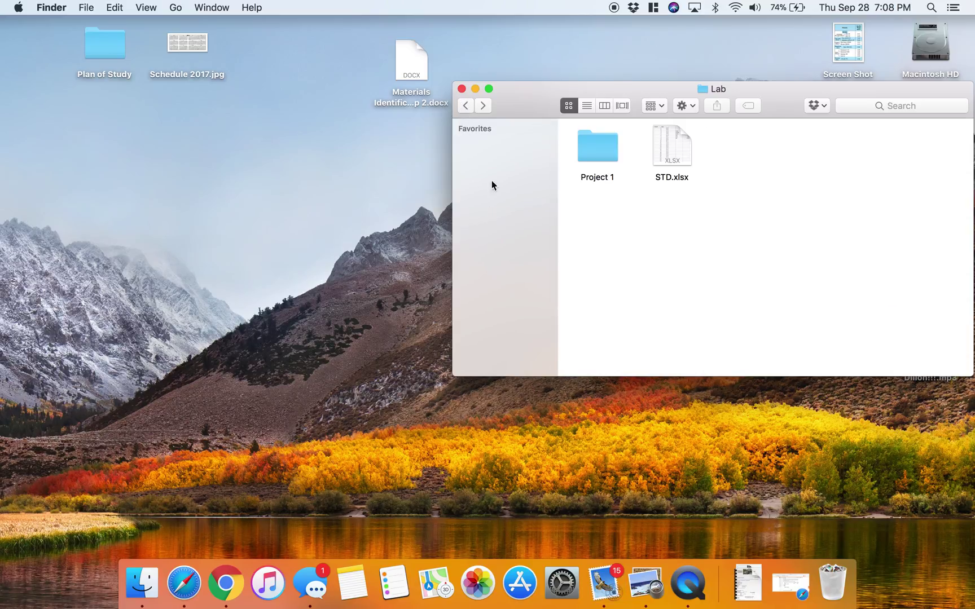
{"action": "scroll", "coordinate": [478, 160], "scroll_direction": "down", "scroll_amount": 3}
{"action": "scroll", "coordinate": [517, 212], "scroll_direction": "up", "scroll_amount": 3}
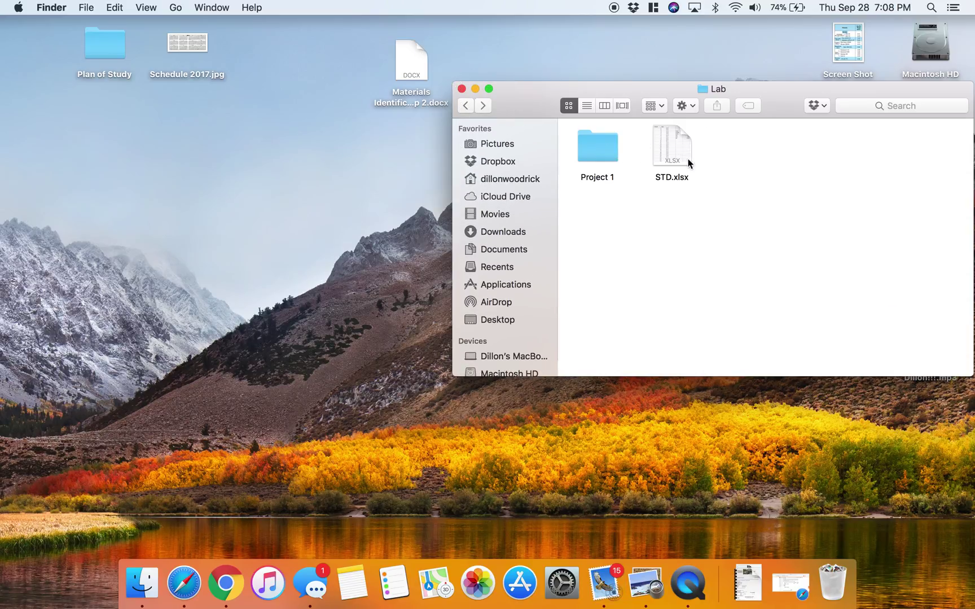
{"action": "left_click", "coordinate": [593, 142]}
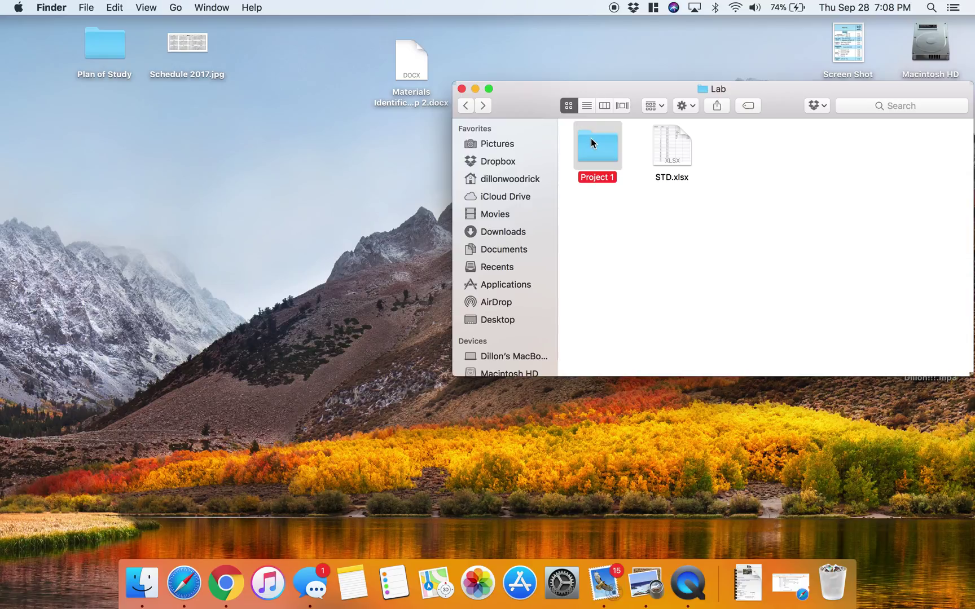
- Arrange the Lab items by Name via the Action gear menu
{"action": "left_click", "coordinate": [682, 106]}
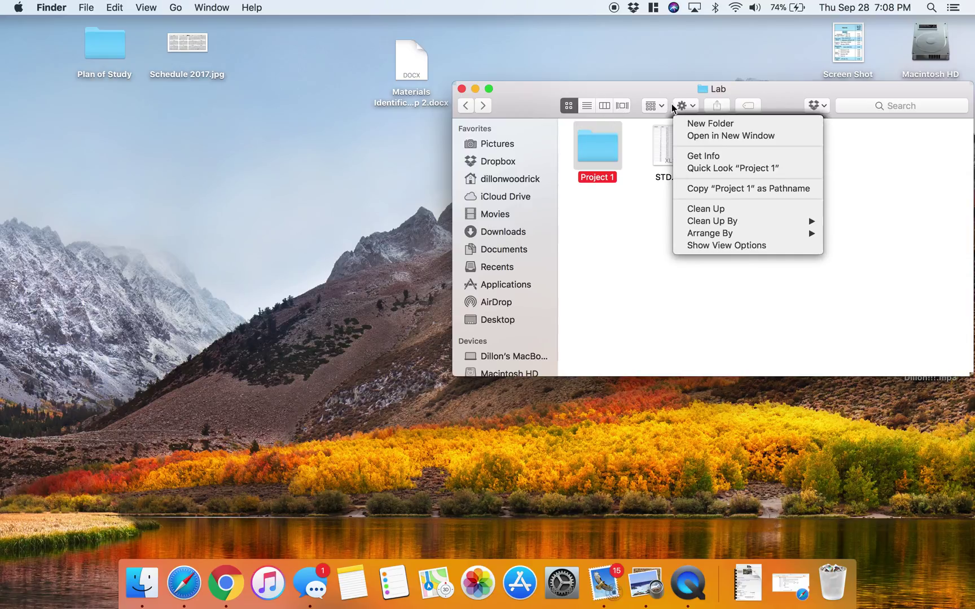
{"action": "left_click", "coordinate": [655, 106]}
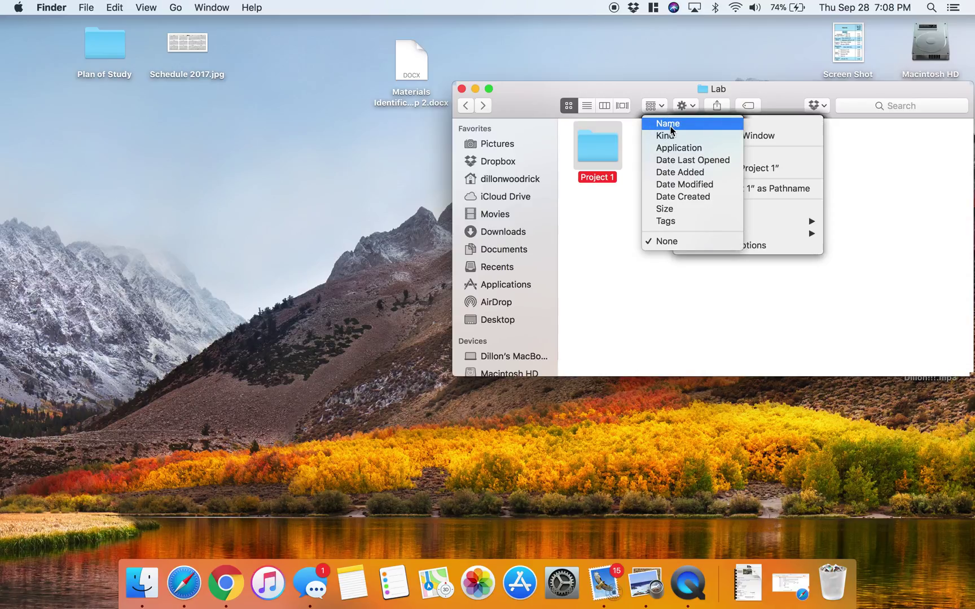
{"action": "left_click", "coordinate": [675, 123]}
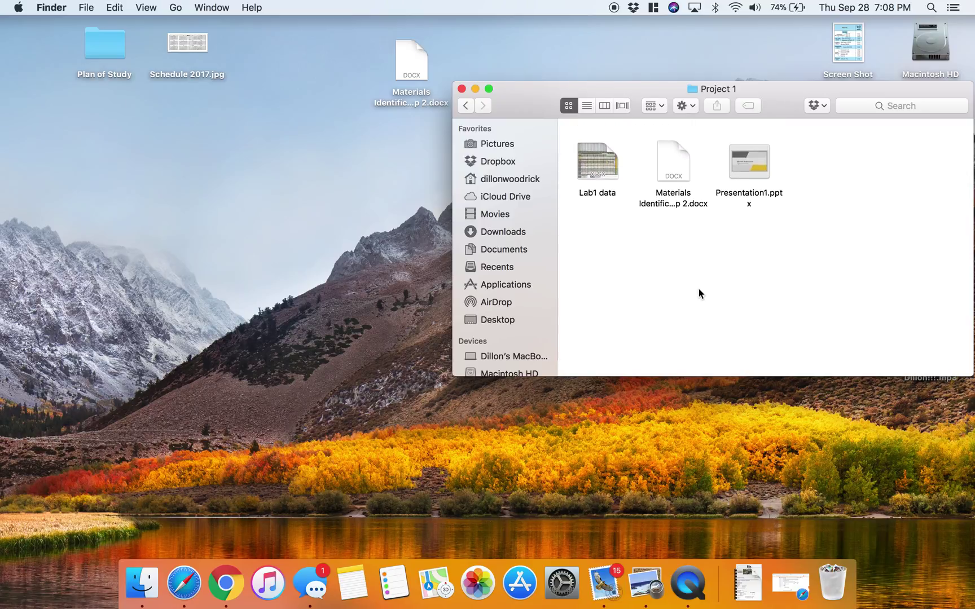
- Set Project 1's items to Arrange By None and nudge the window up
{"action": "left_click", "coordinate": [658, 106]}
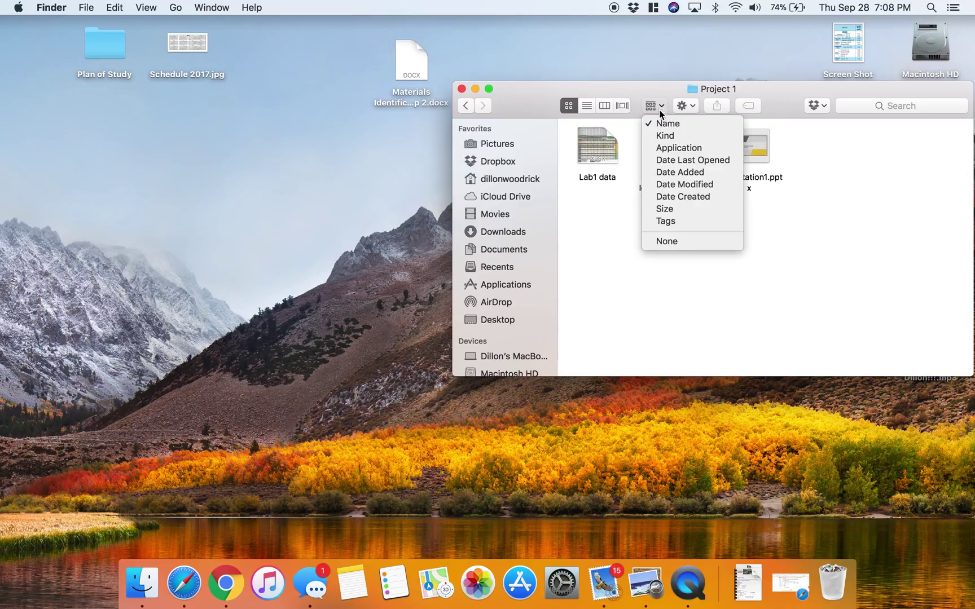
{"action": "left_click", "coordinate": [674, 242]}
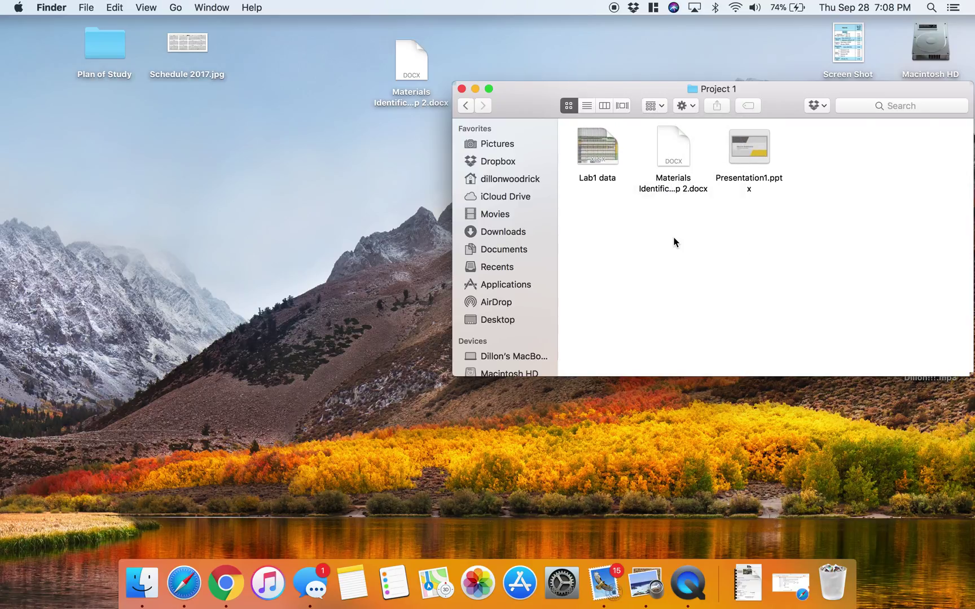
{"action": "left_click_drag", "start_coordinate": [530, 95], "coordinate": [530, 84]}
- Go back twice to Mechanics of Materials and show the Circuits-tagged items
{"action": "left_click", "coordinate": [464, 89]}
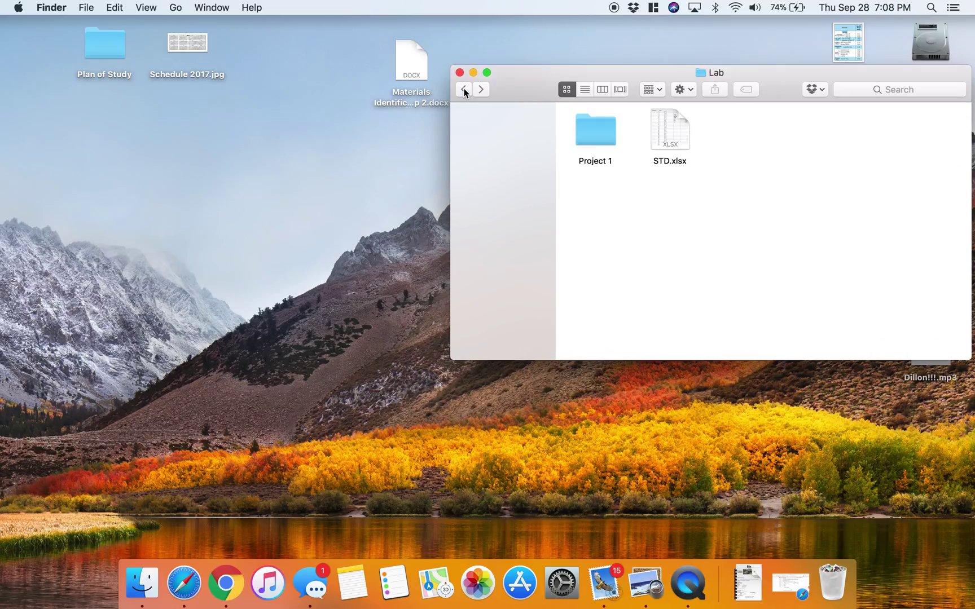
{"action": "left_click", "coordinate": [464, 90]}
{"action": "scroll", "coordinate": [504, 234], "scroll_direction": "down", "scroll_amount": 5}
{"action": "scroll", "coordinate": [504, 234], "scroll_direction": "down", "scroll_amount": 5}
{"action": "scroll", "coordinate": [503, 235], "scroll_direction": "up", "scroll_amount": 3}
{"action": "left_click", "coordinate": [491, 330]}
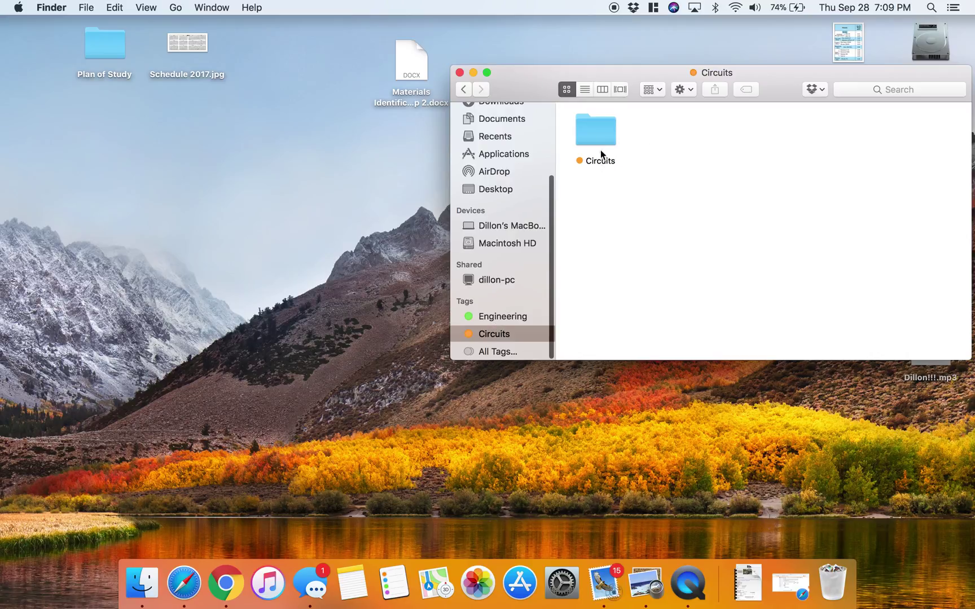
- Open Circuits > Motors, set its arrangement to None, and move the window down-right
{"action": "double_click", "coordinate": [595, 130]}
{"action": "double_click", "coordinate": [743, 131]}
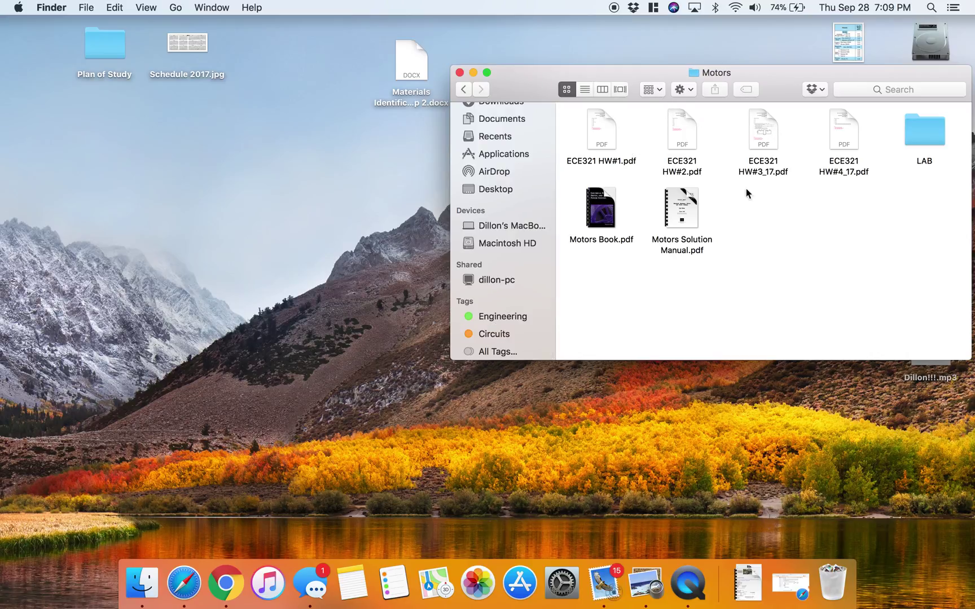
{"action": "left_click", "coordinate": [653, 89]}
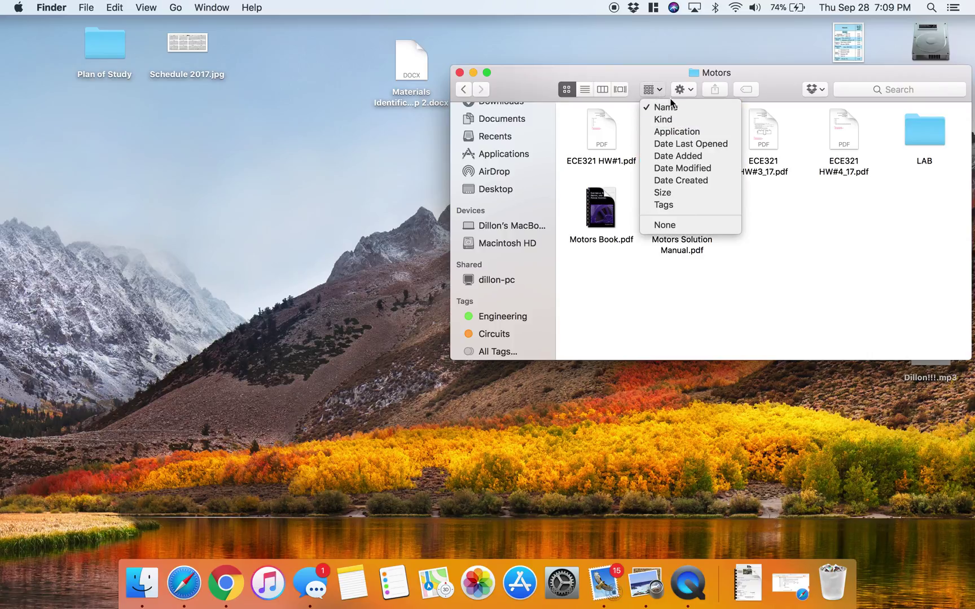
{"action": "left_click", "coordinate": [664, 226]}
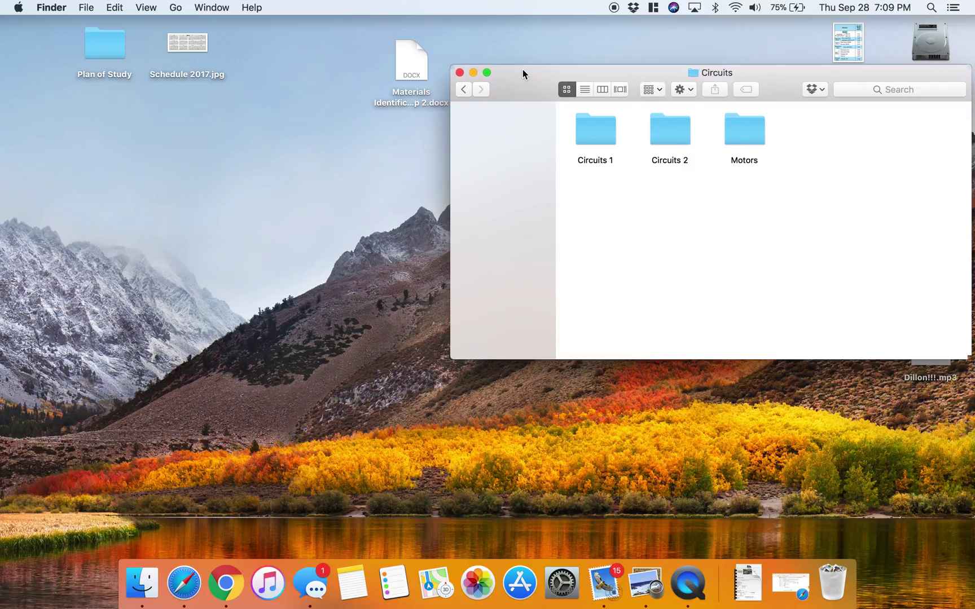
{"action": "left_click_drag", "start_coordinate": [524, 71], "coordinate": [549, 104]}
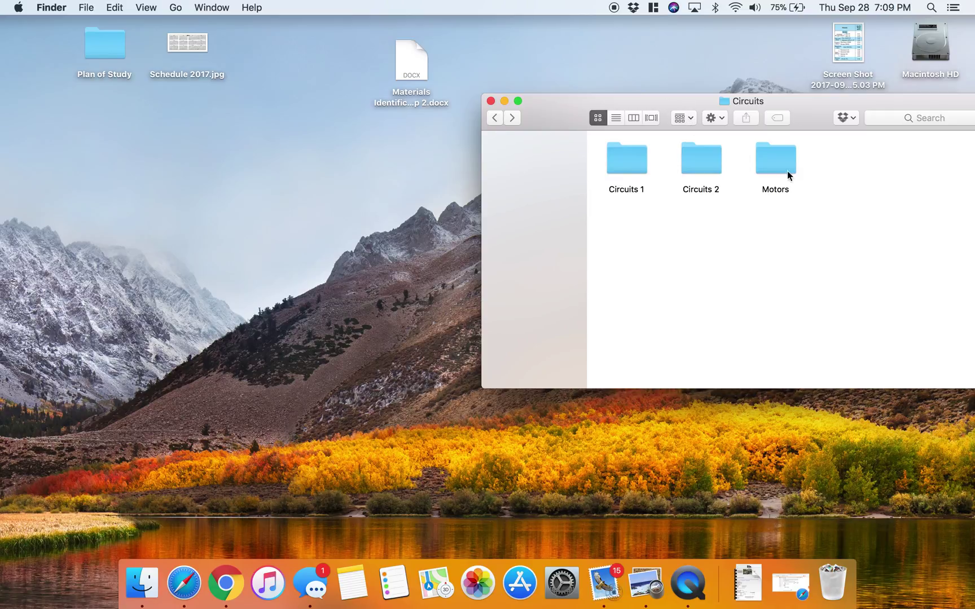
- With Motors selected, arrange the Circuits items by Name
{"action": "left_click", "coordinate": [771, 157]}
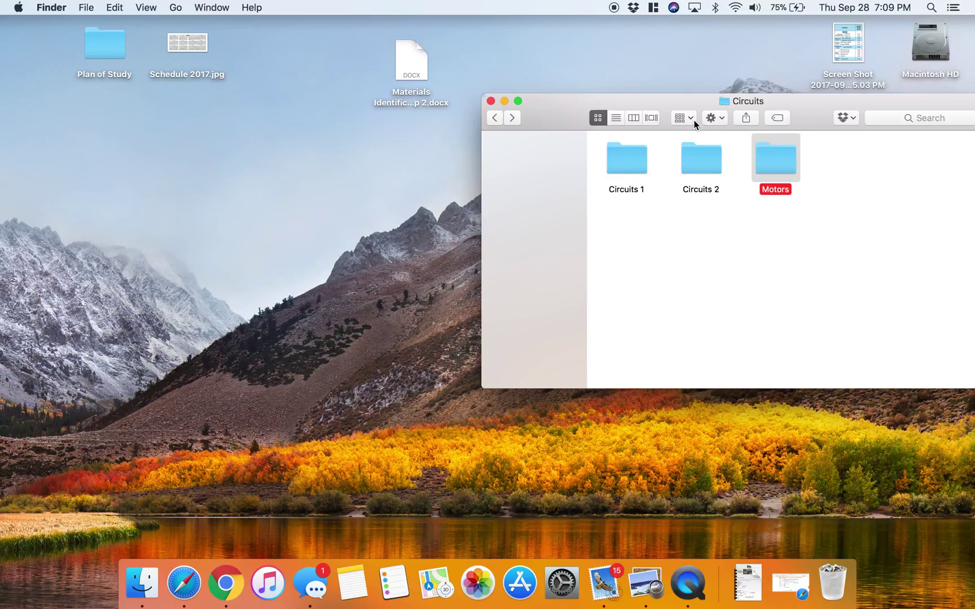
{"action": "left_click", "coordinate": [690, 118]}
{"action": "left_click", "coordinate": [696, 136]}
- Open Motors and move the window up and to the left
{"action": "double_click", "coordinate": [770, 156]}
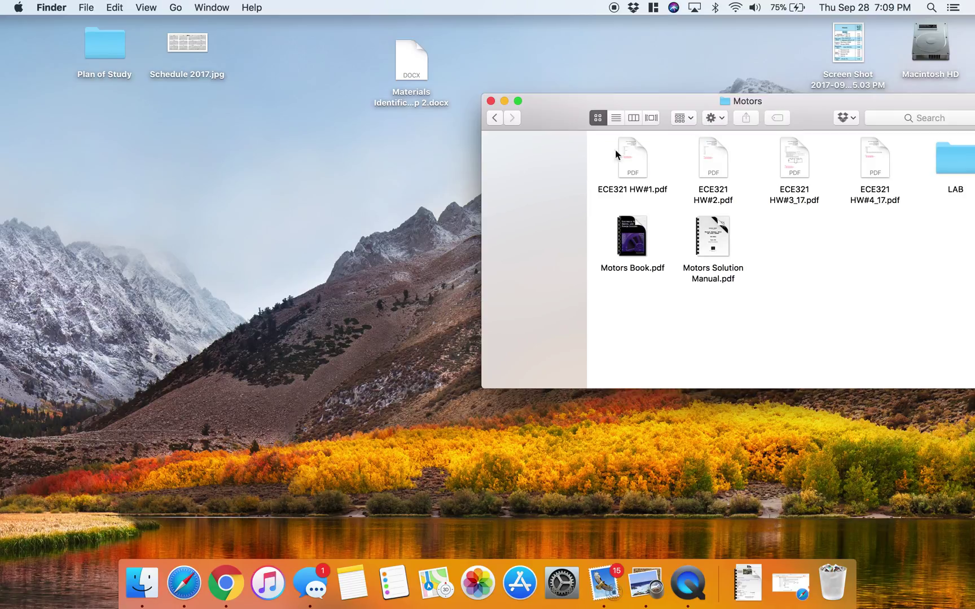
{"action": "scroll", "coordinate": [529, 223], "scroll_direction": "up", "scroll_amount": 5}
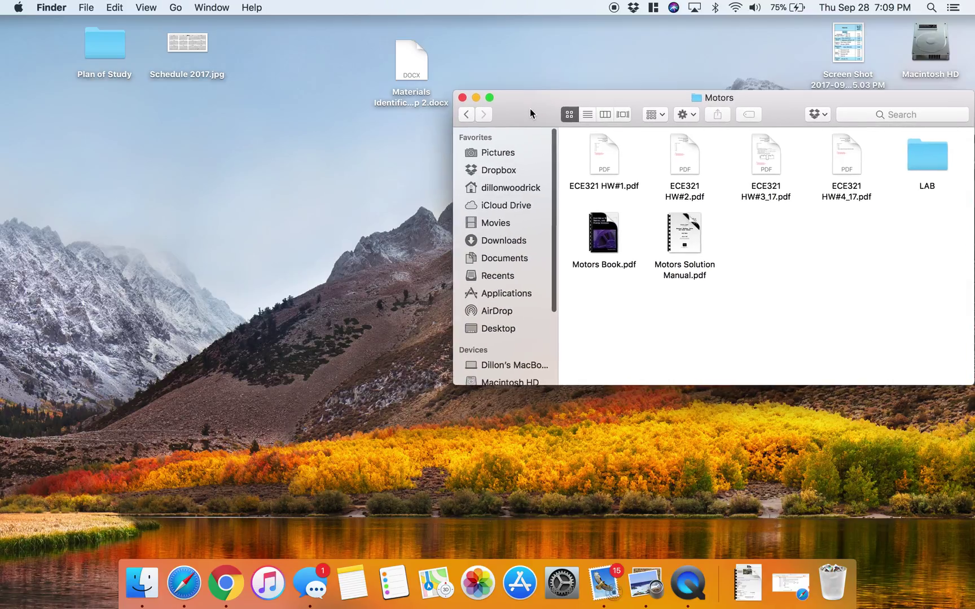
{"action": "left_click_drag", "start_coordinate": [554, 118], "coordinate": [504, 106]}
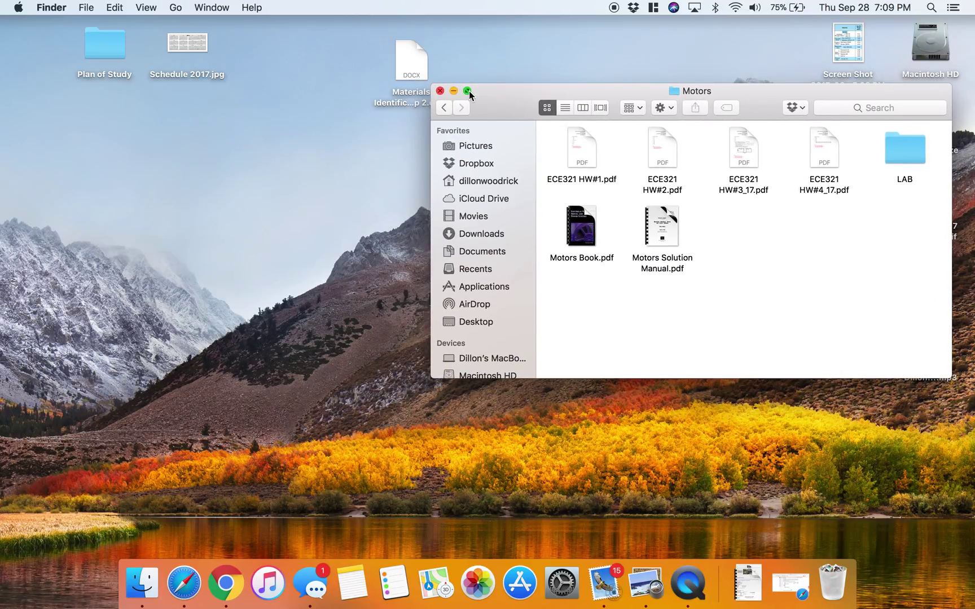
{"action": "left_click", "coordinate": [467, 90]}
- Set the full-screen Motors window's arrangement to None from the toolbar
{"action": "left_click", "coordinate": [210, 39]}
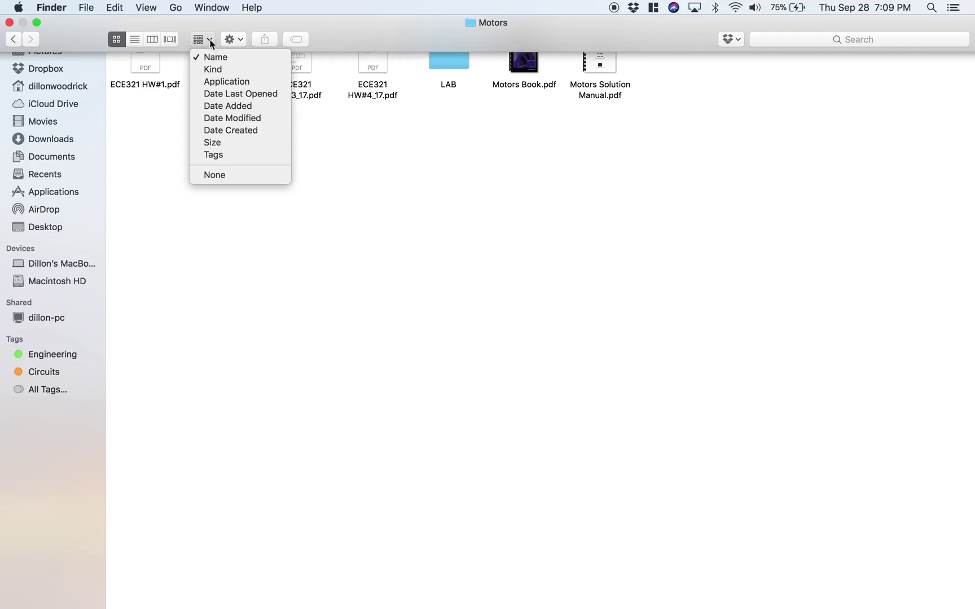
{"action": "left_click", "coordinate": [214, 175]}
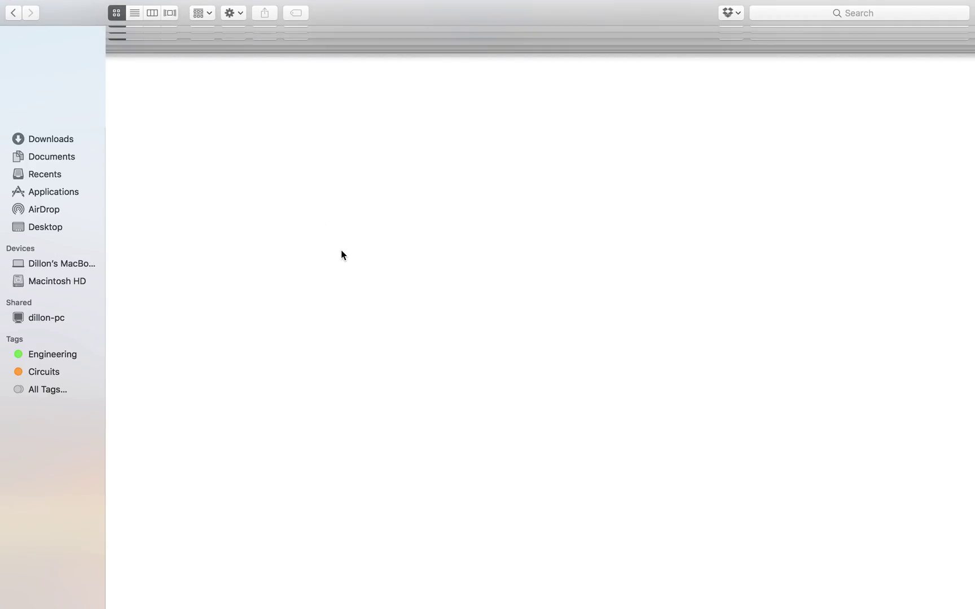